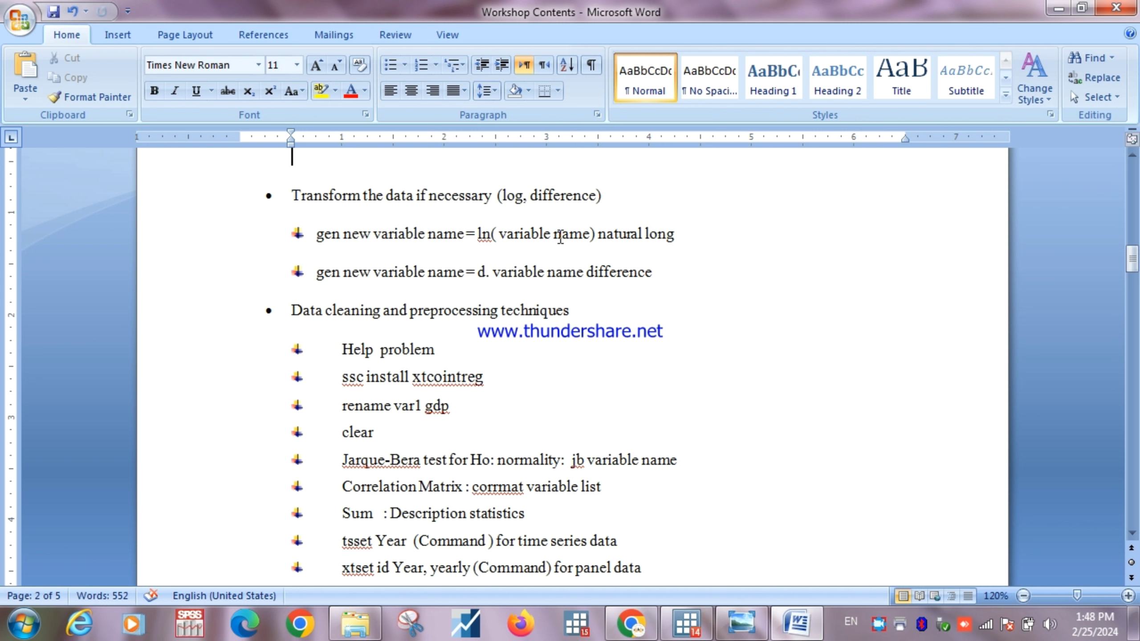
- Review the workshop notes on transforming data and on data cleaning and preprocessing techniques
click(494, 311)
key(Down)
key(Down)
key(Down)
key(Down)
key(Down)
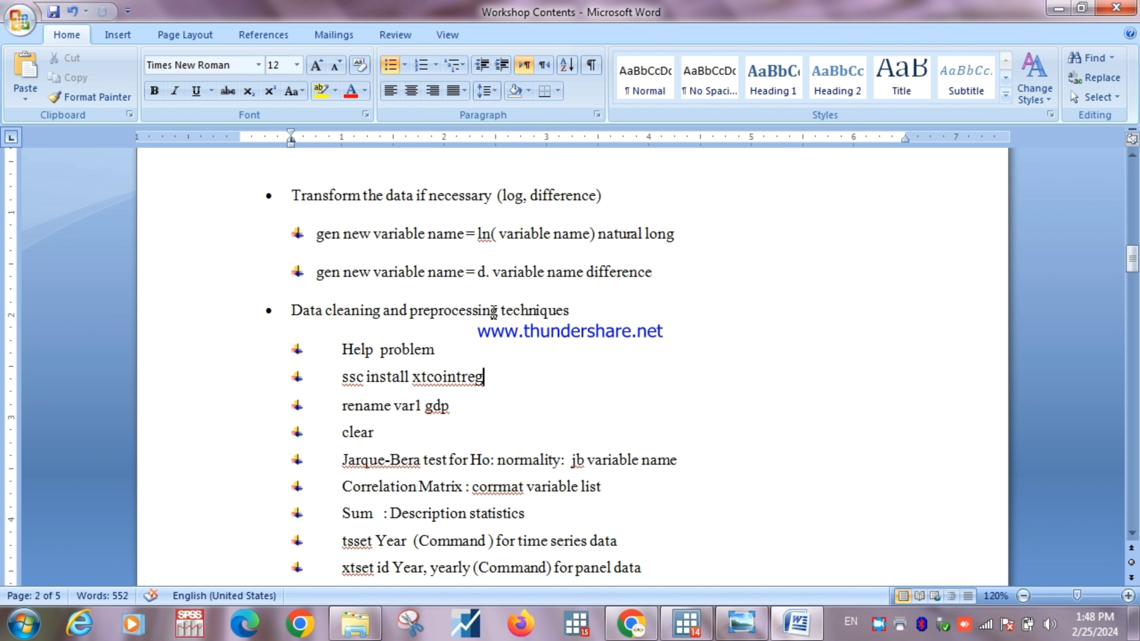
key(Down)
key(Down)
key(Down)
key(Down)
key(Down)
key(Down)
key(Down)
key(Down)
key(Down)
key(Down)
key(Down)
key(Down)
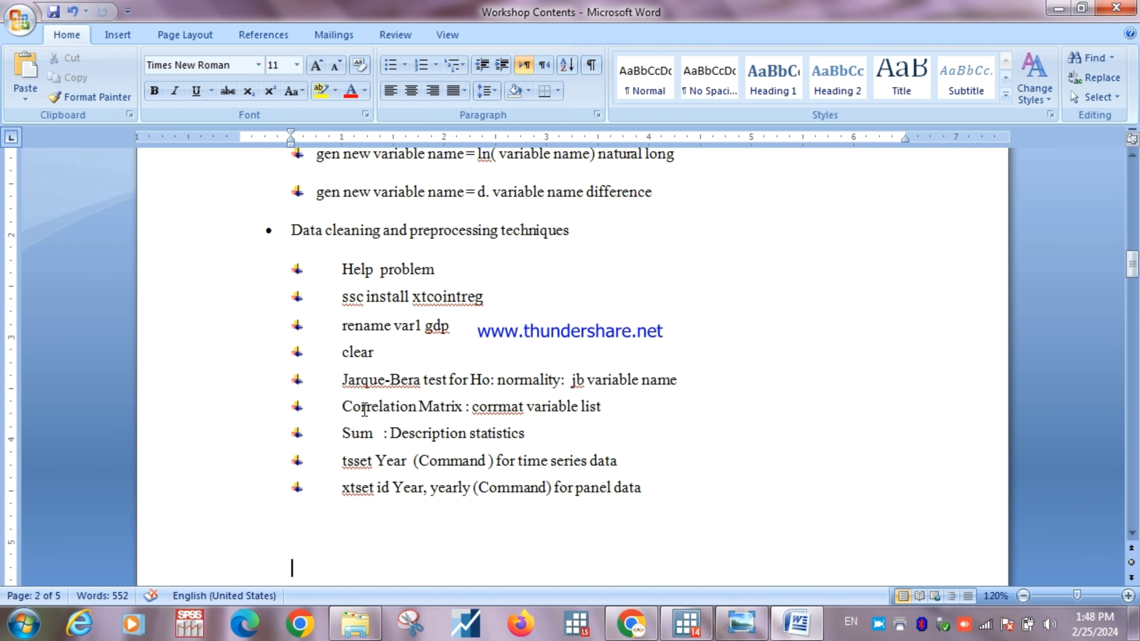
key(Up)
key(Up)
key(Up)
key(Up)
key(Up)
key(Up)
key(Up)
key(Up)
key(Up)
key(Up)
key(Up)
key(Up)
key(Up)
key(Up)
key(Up)
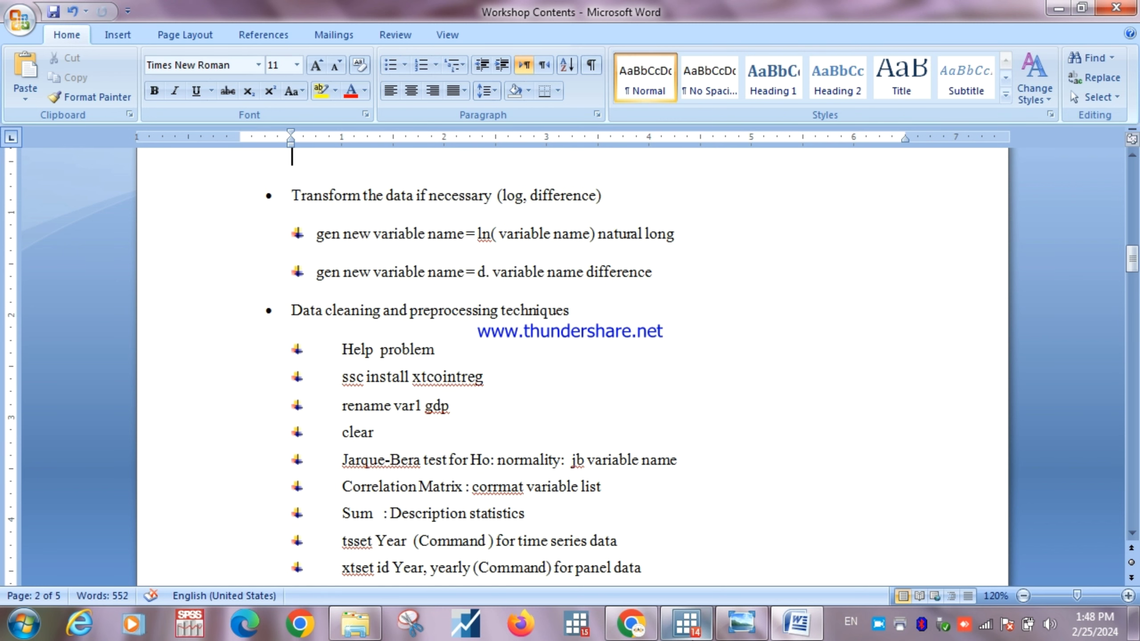
- Switch to Stata and open the dataset "time seres data" from the "stata work s" folder
click(687, 625)
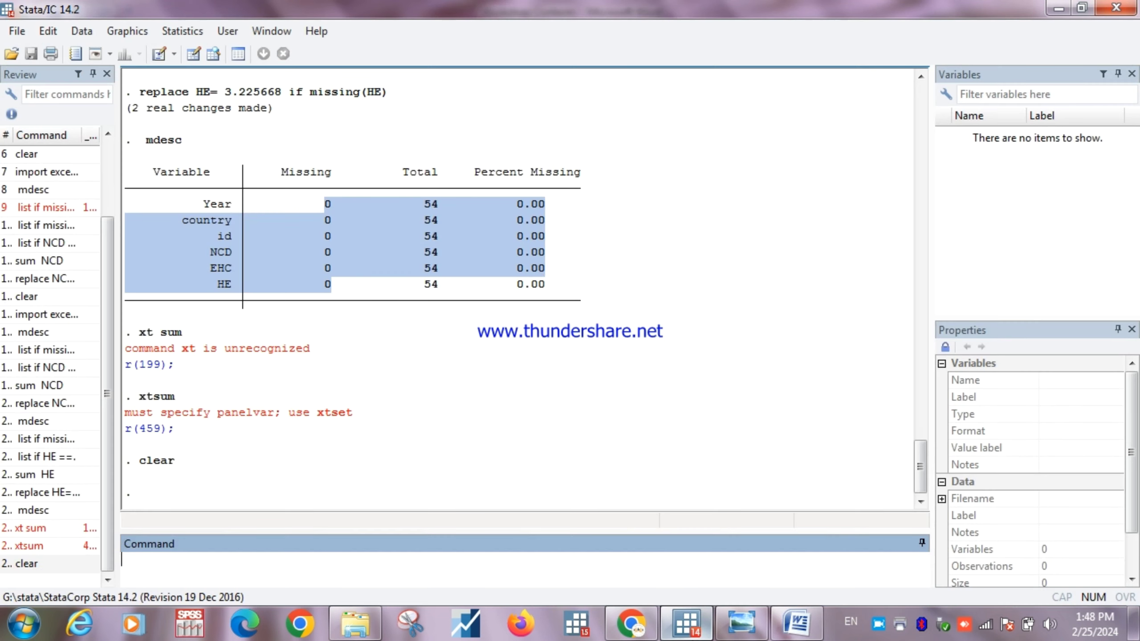
click(18, 32)
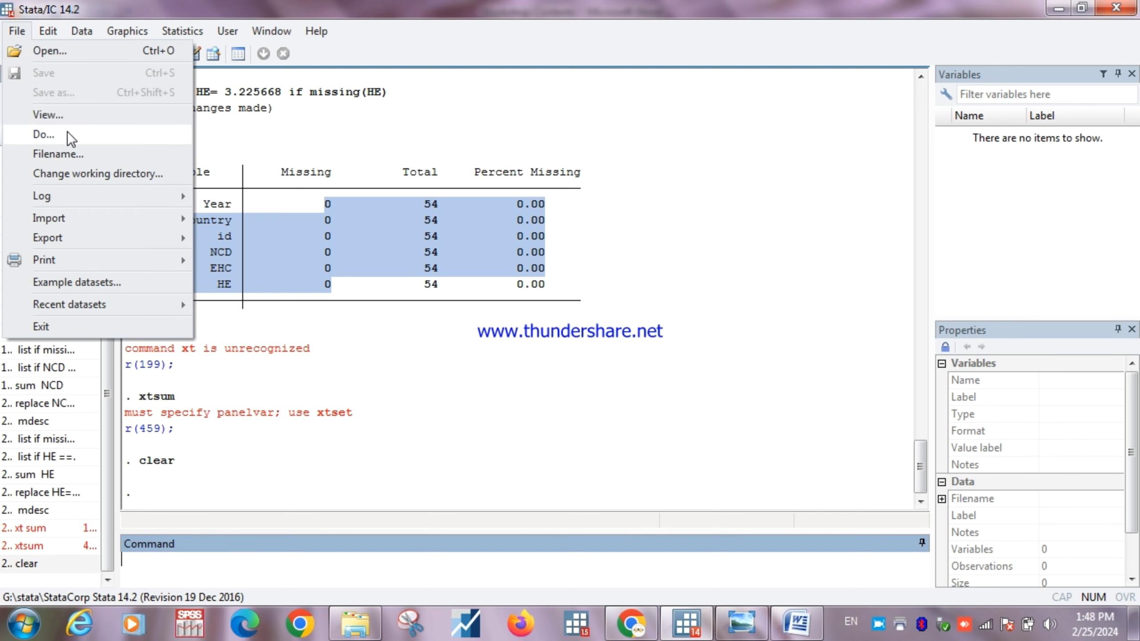
click(85, 48)
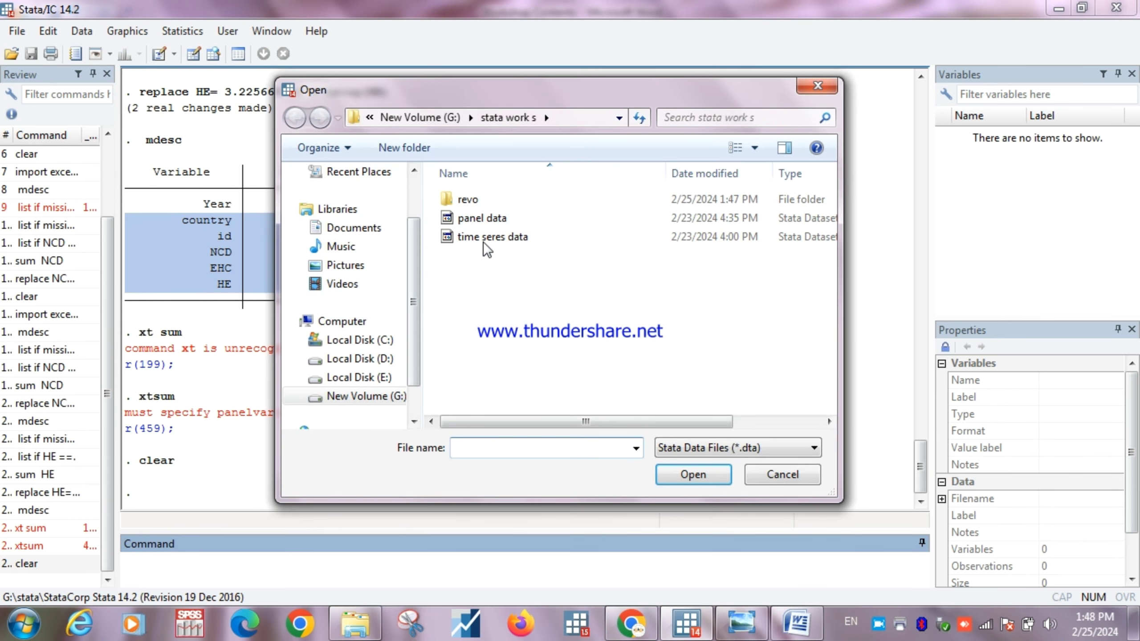
click(543, 235)
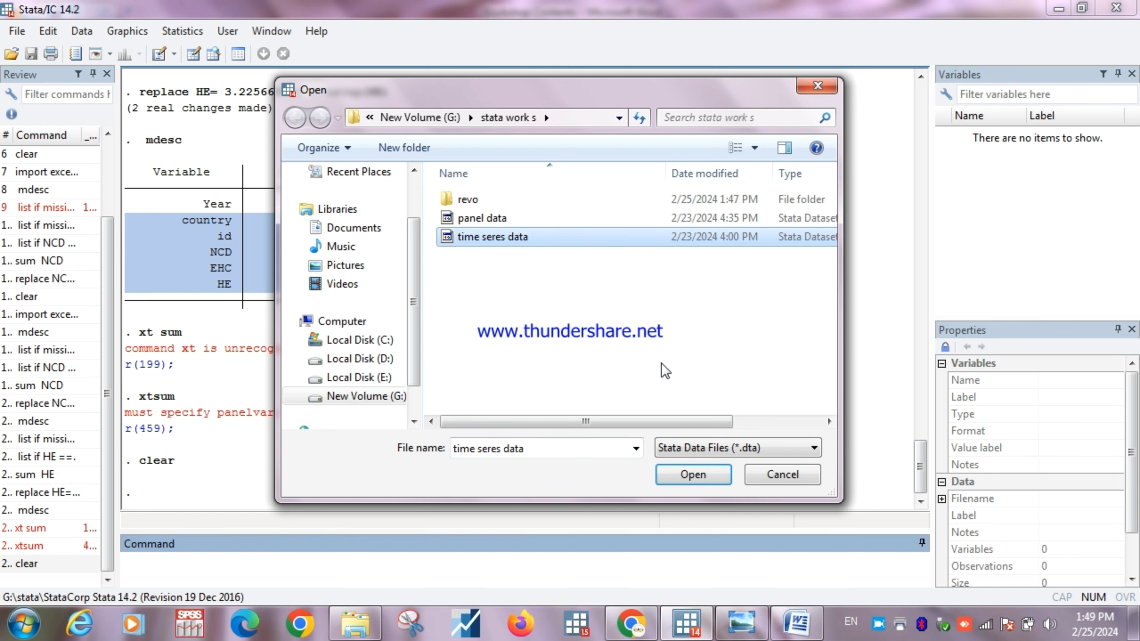
click(702, 480)
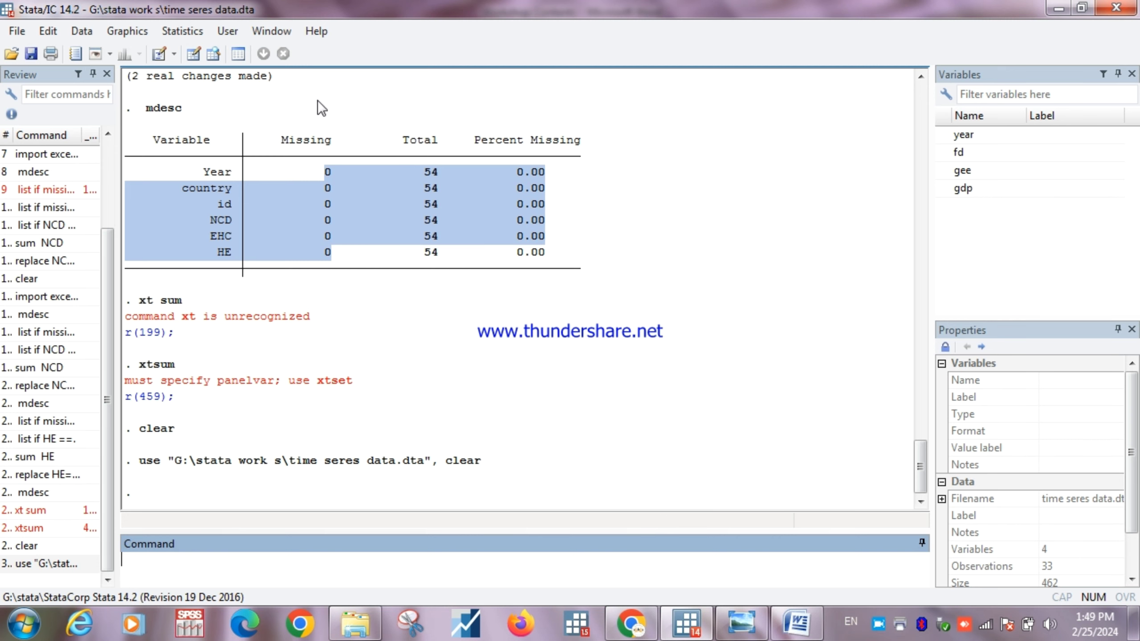
- Inspect the year, fd, gee and gdp values in the Data Editor and close it
click(193, 54)
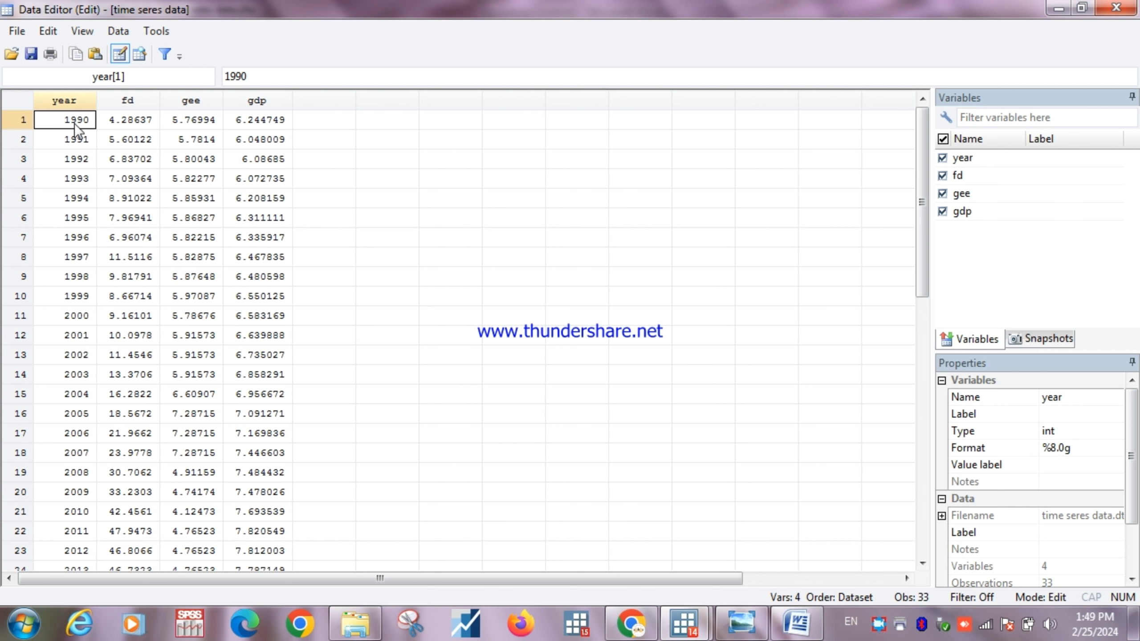
click(143, 160)
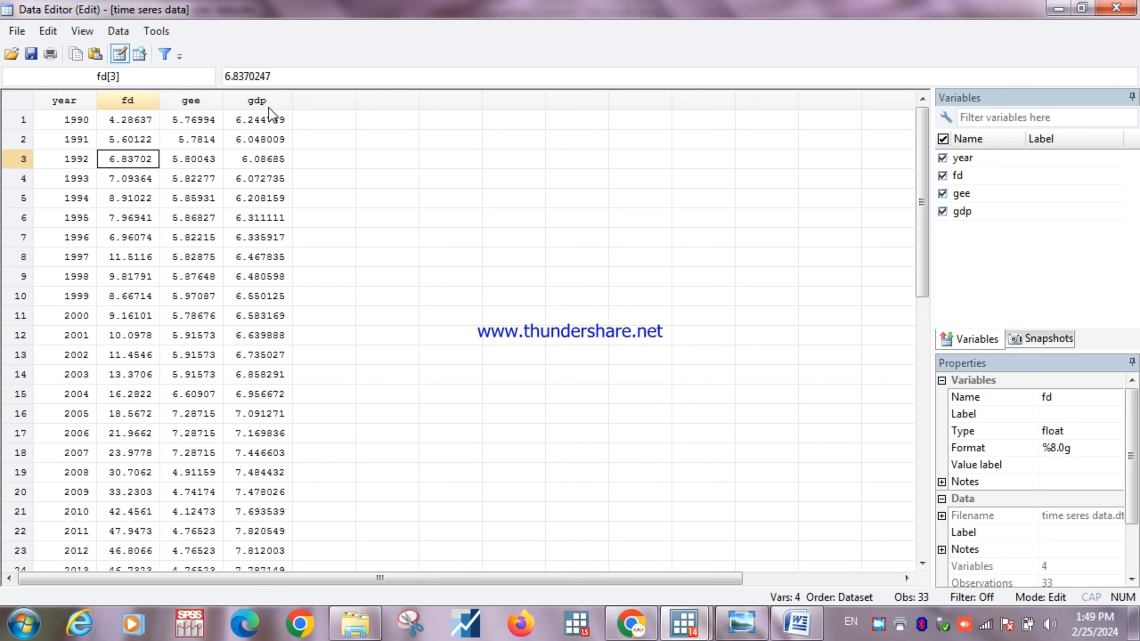
click(246, 238)
click(262, 183)
click(128, 121)
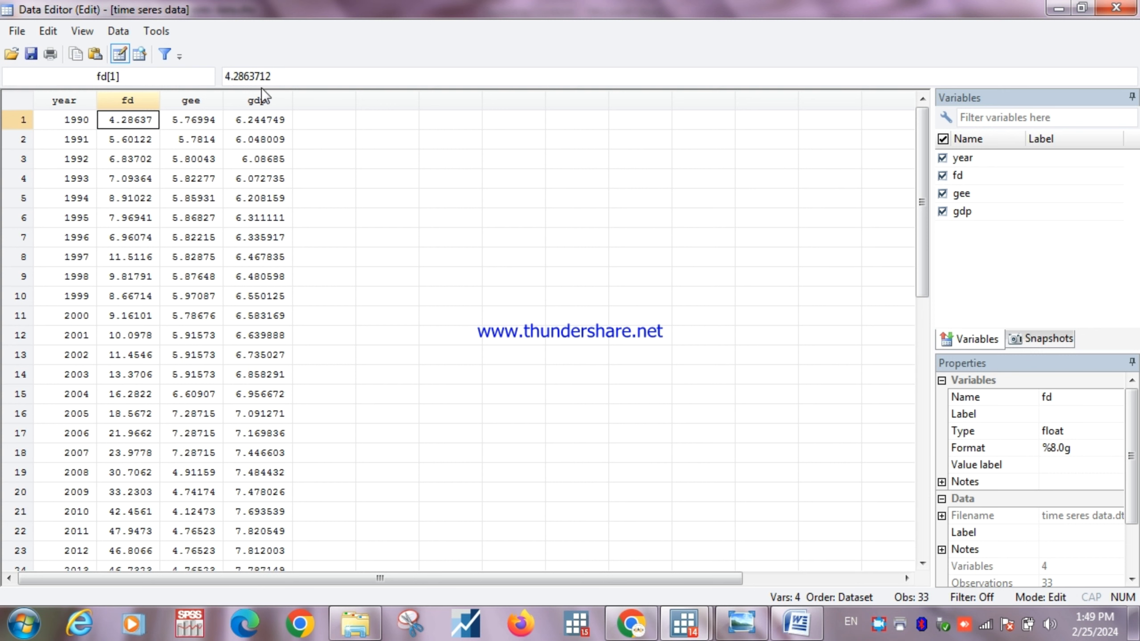
click(1116, 8)
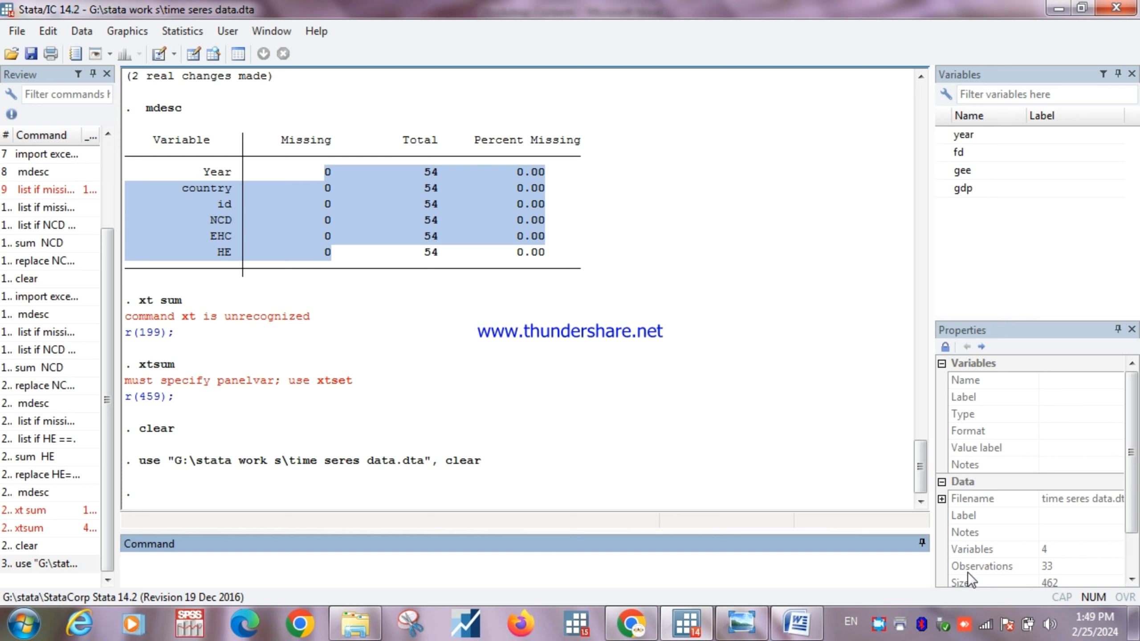
- Switch to the Word notes, correct "natural long" to "natural log" in the ln command line, and save the document
click(794, 625)
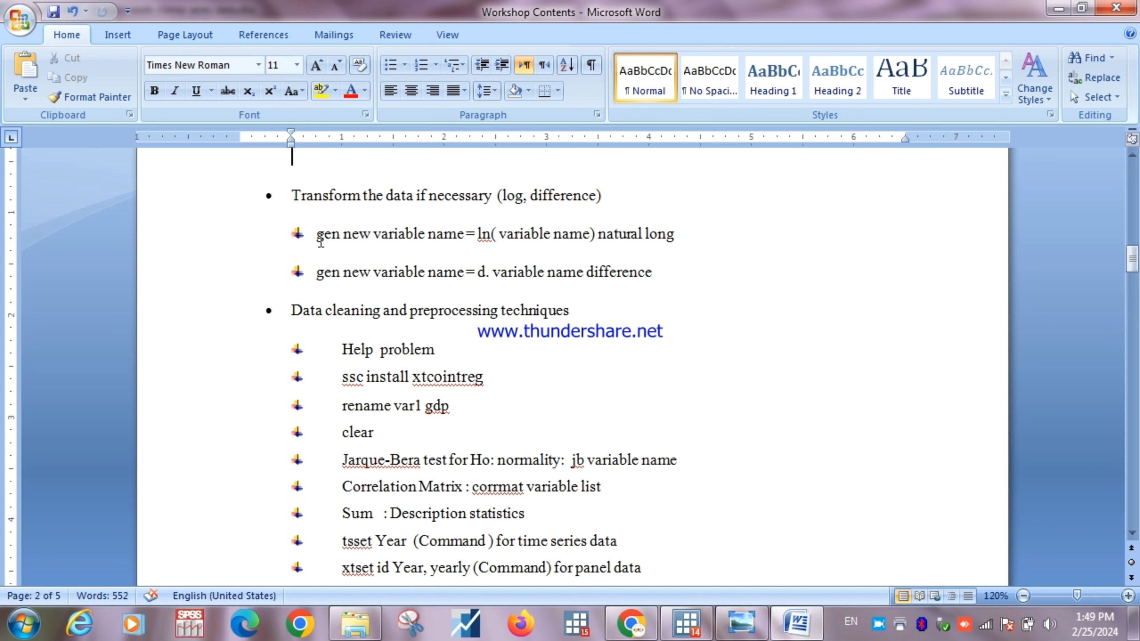
drag(321, 242, 361, 235)
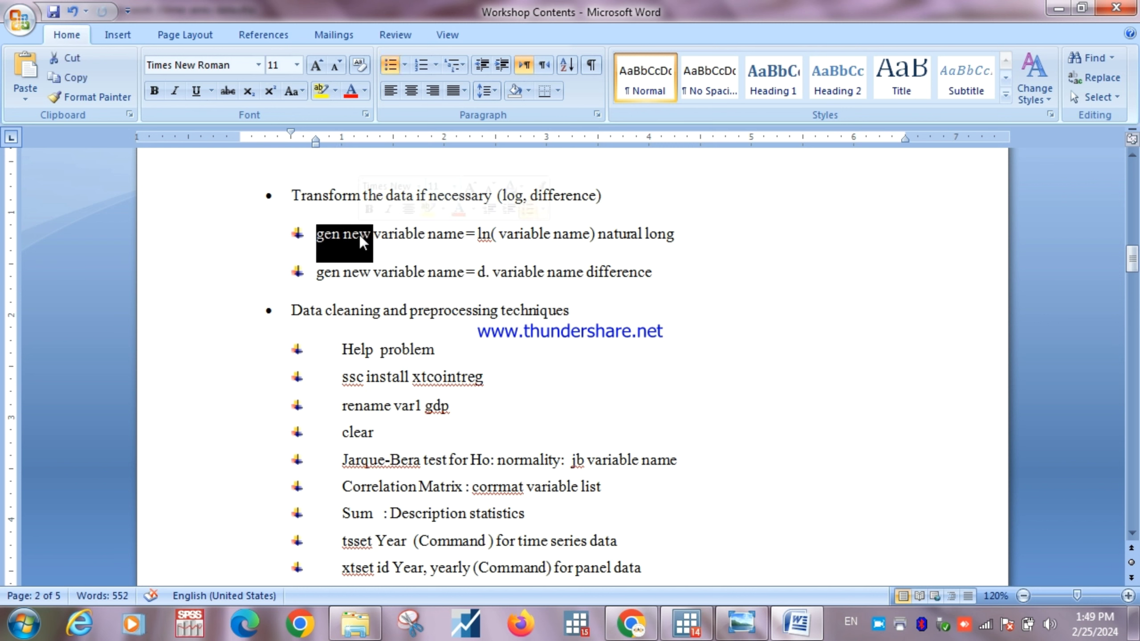
click(382, 250)
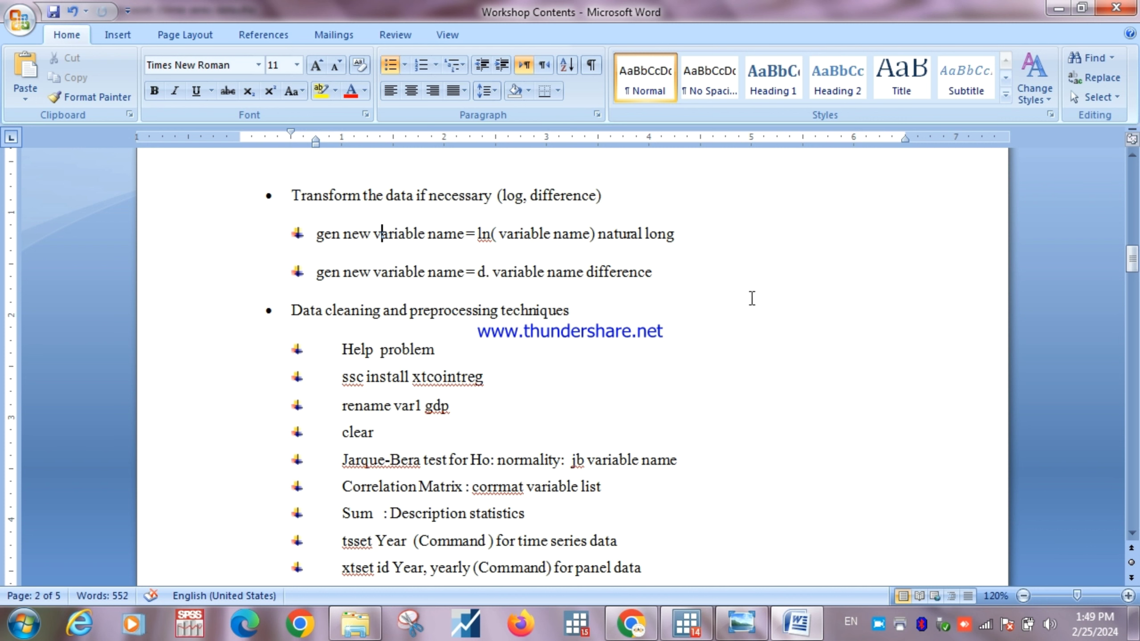
click(665, 236)
key(BackSpace)
key(ctrl+s)
- Switch to Stata and generate the natural log of gdp with the command gen Lngdp = ln(gdp)
click(686, 628)
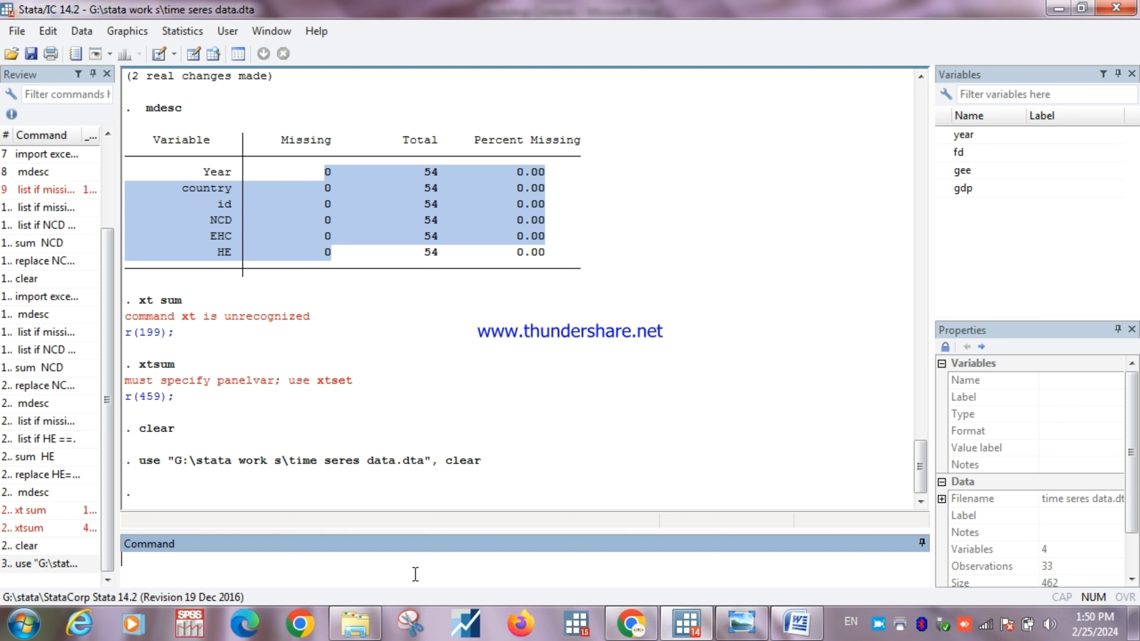
text(gen LN)
key(BackSpace)
text(ngdp =)
click(797, 623)
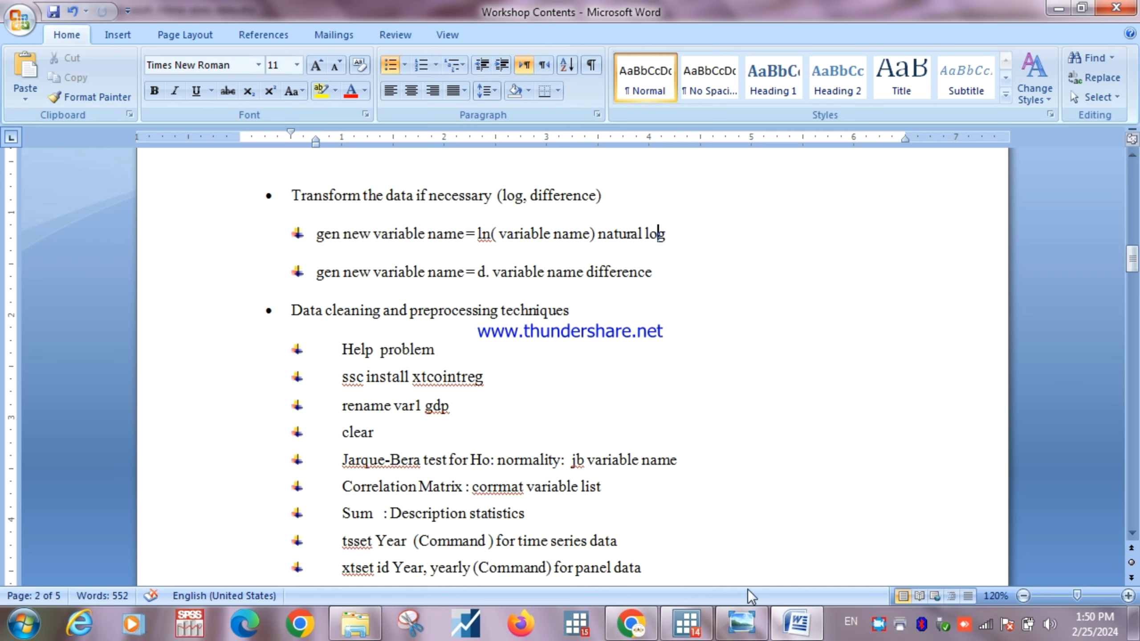
click(786, 634)
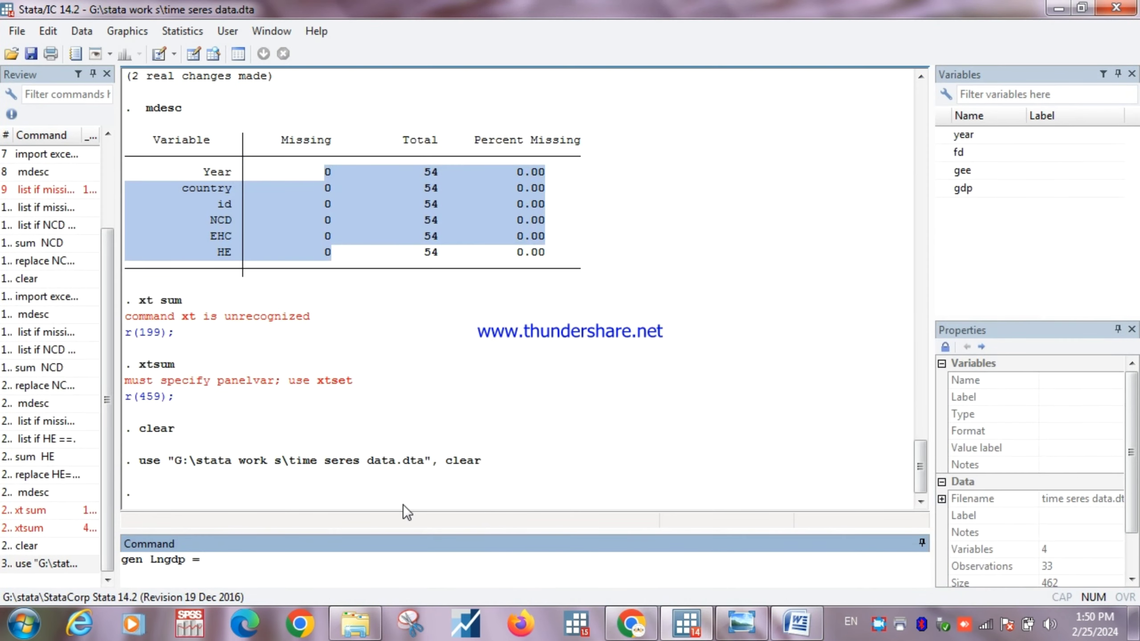
text(ln())
key(Left)
mouse_move(946, 190)
click(944, 191)
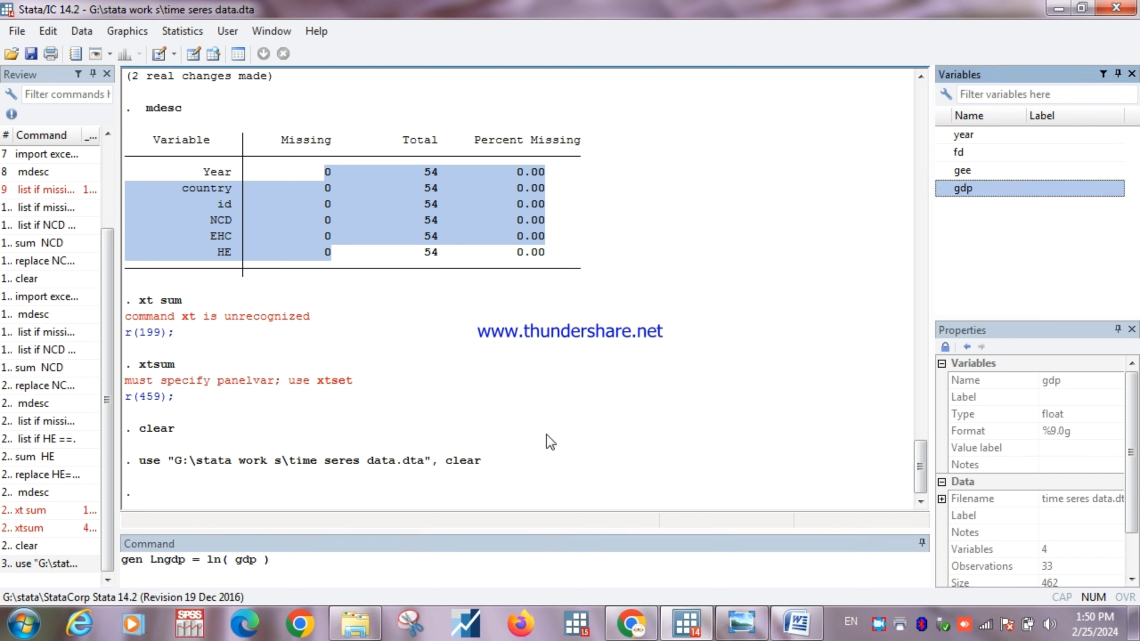
click(264, 560)
key(BackSpace)
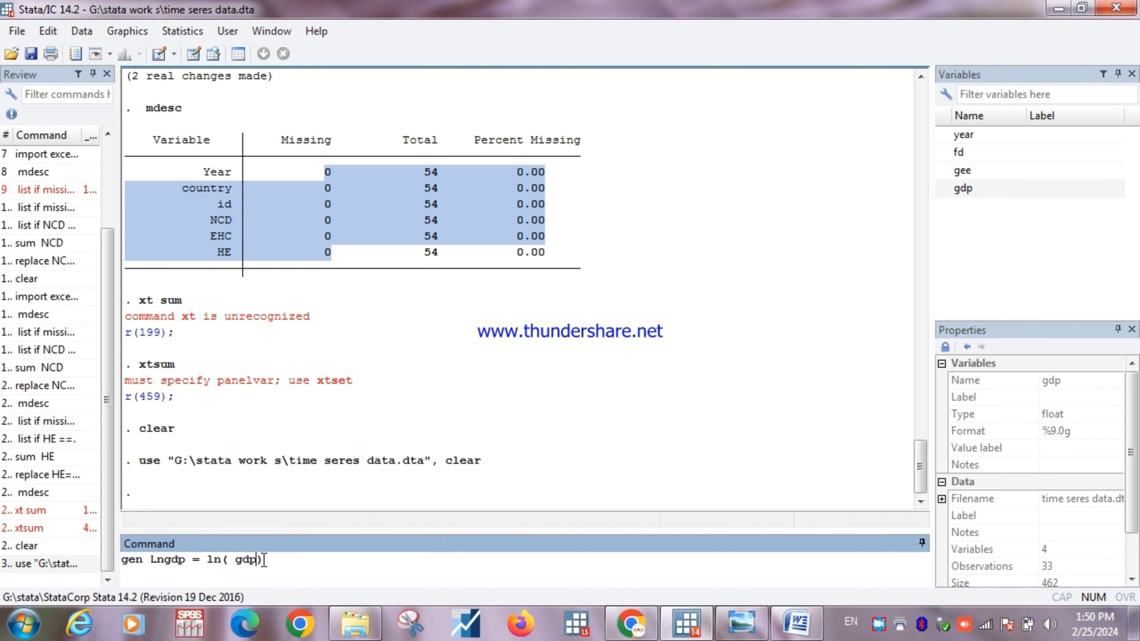
click(239, 561)
key(BackSpace)
key(Return)
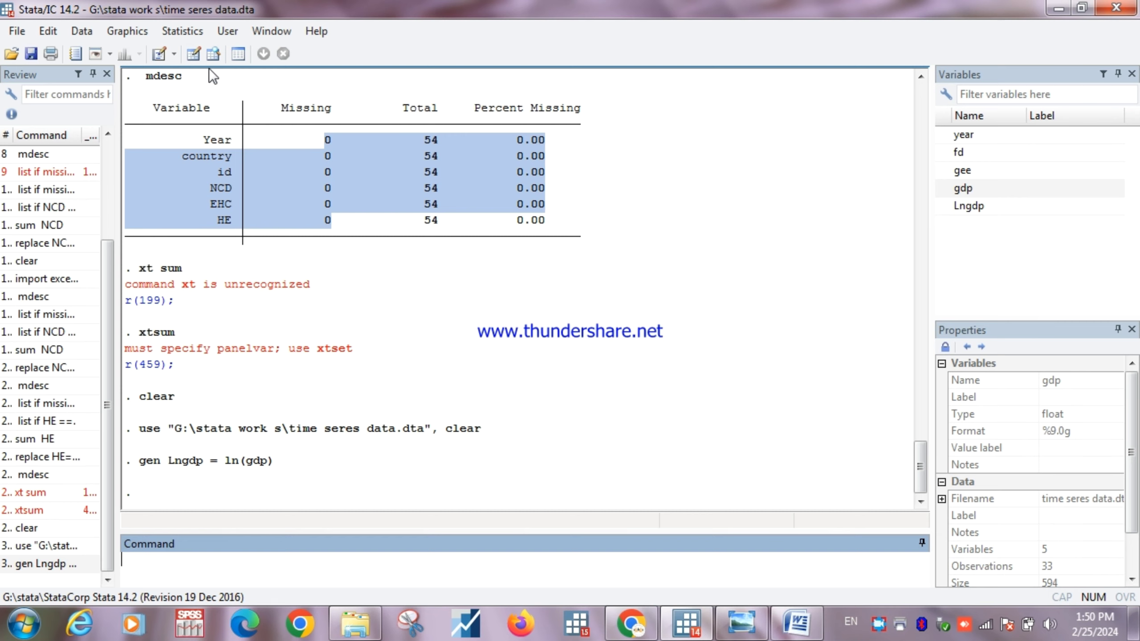
- Examine the Lngdp column beside the original gdp values in the Data Editor, and put the editor away
click(191, 59)
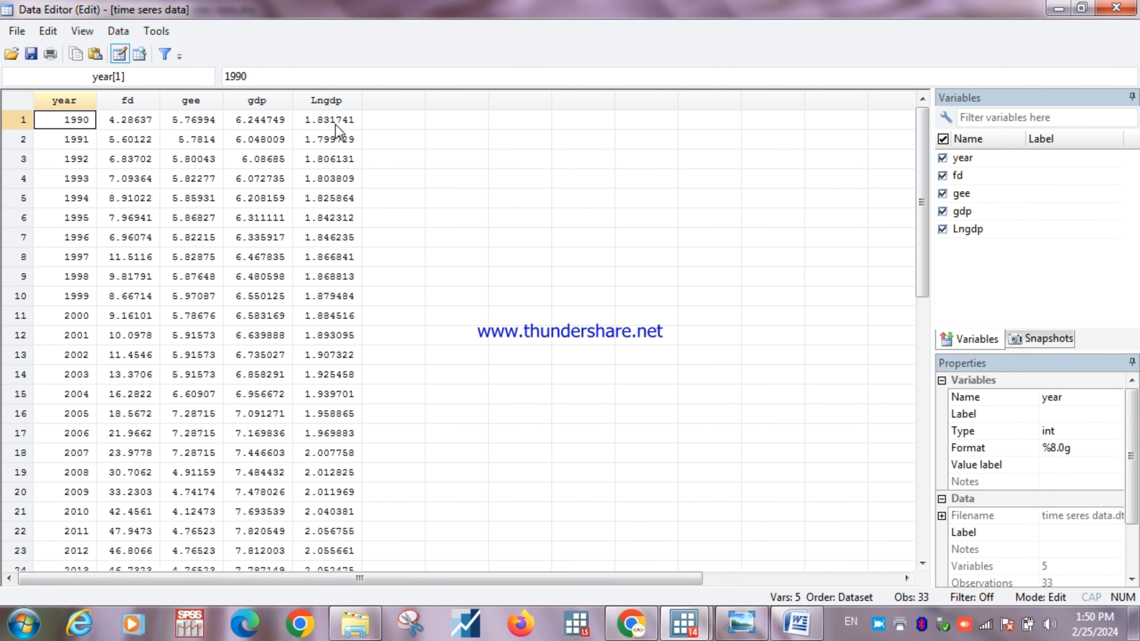
drag(336, 121, 329, 9)
click(335, 245)
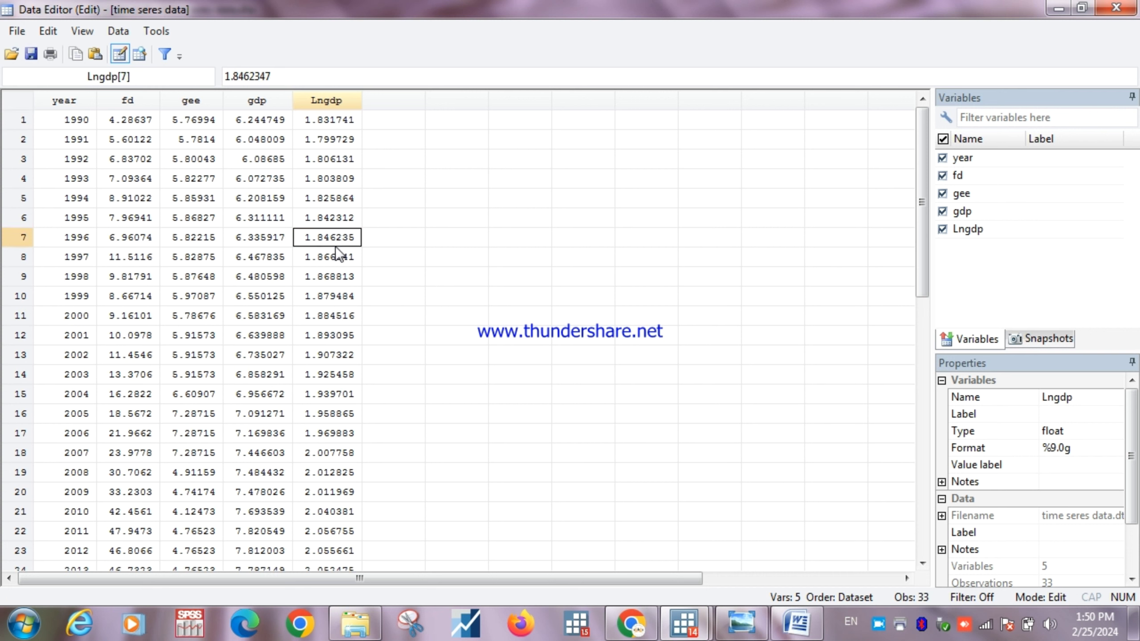
click(401, 223)
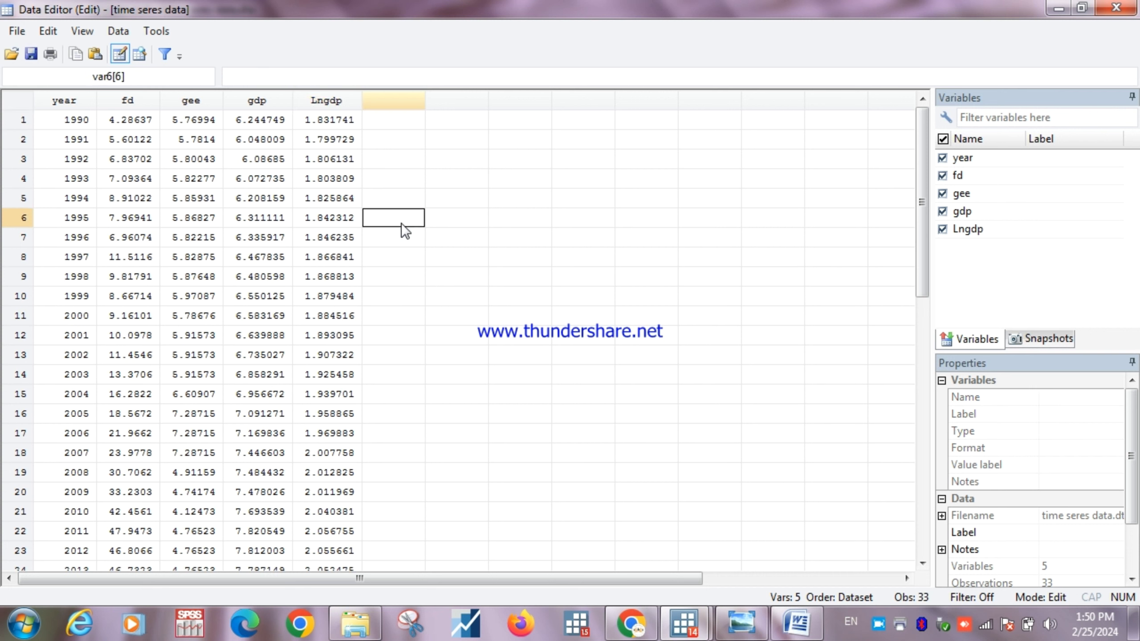
click(264, 137)
key(Left)
key(Left)
key(Left)
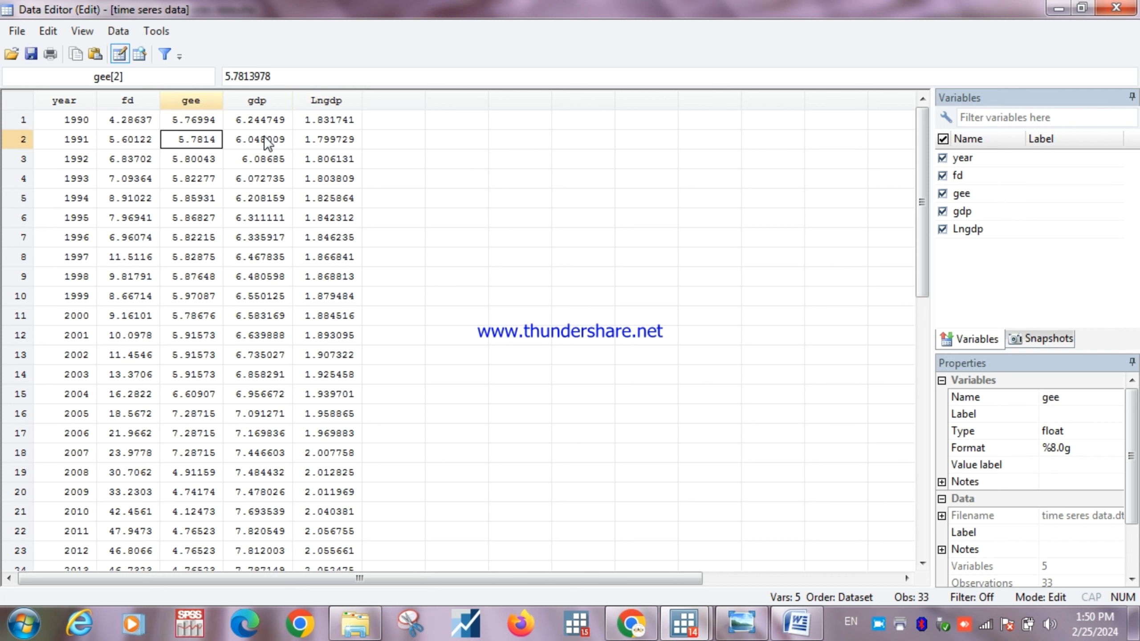
key(Right)
key(Right)
drag(337, 123, 342, 432)
click(452, 212)
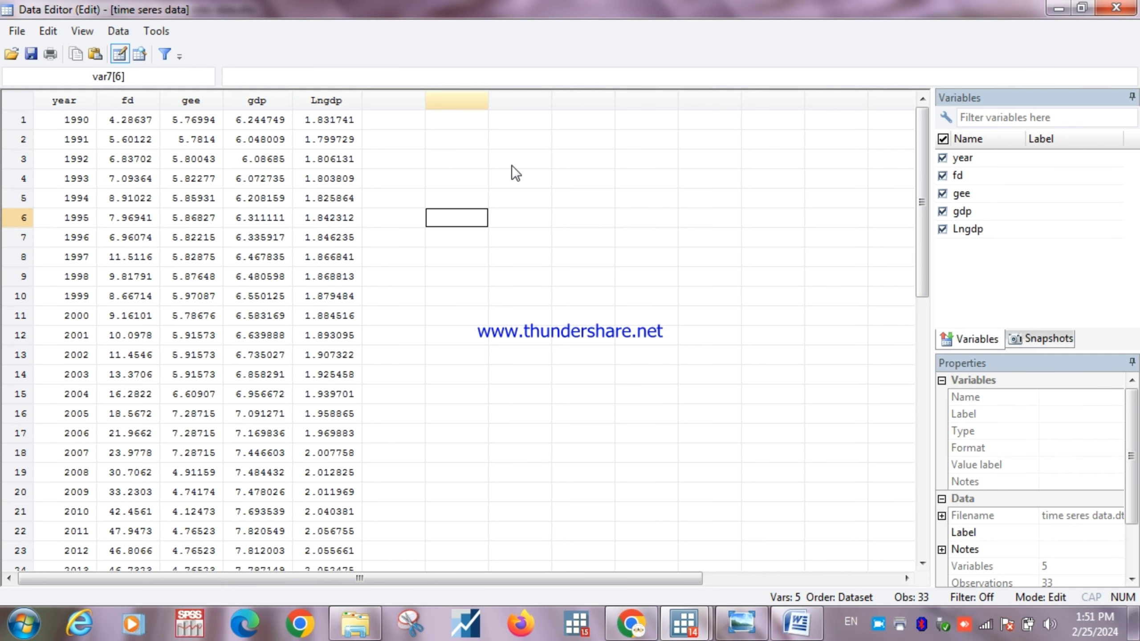
click(1059, 8)
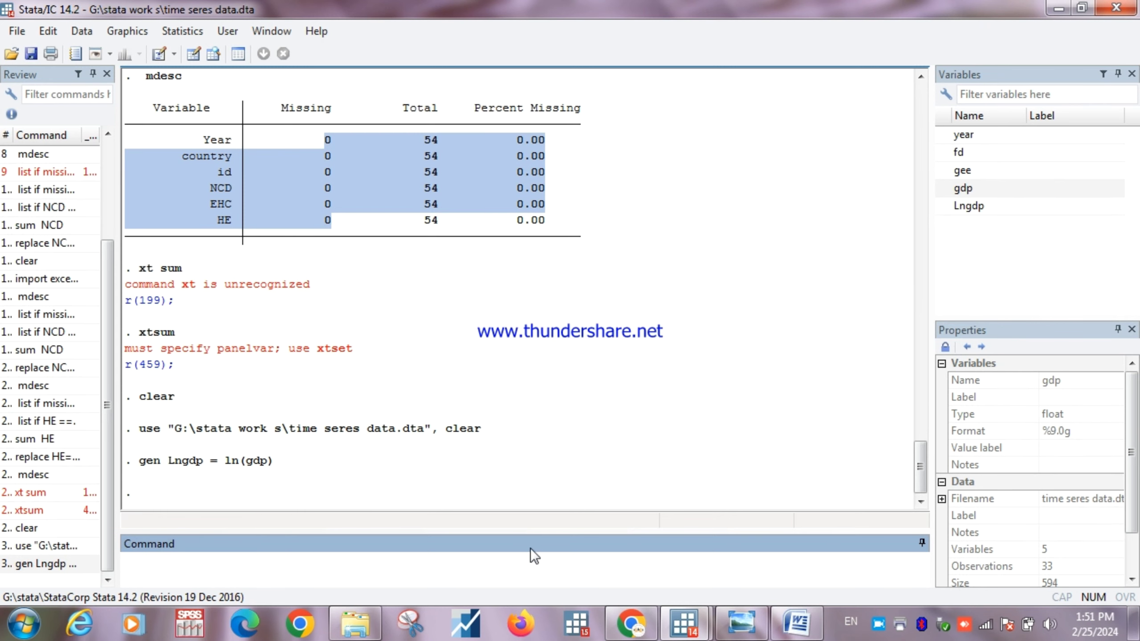
- Check the syntax for generating a differenced variable in the Word notes and return to Stata
click(796, 624)
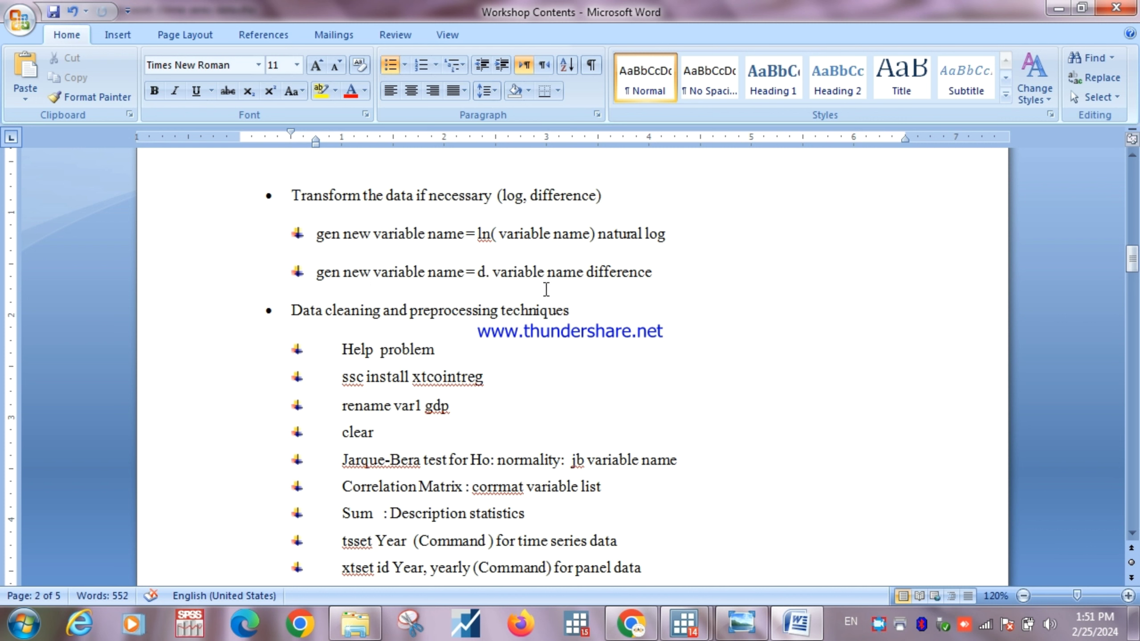
double_click(491, 275)
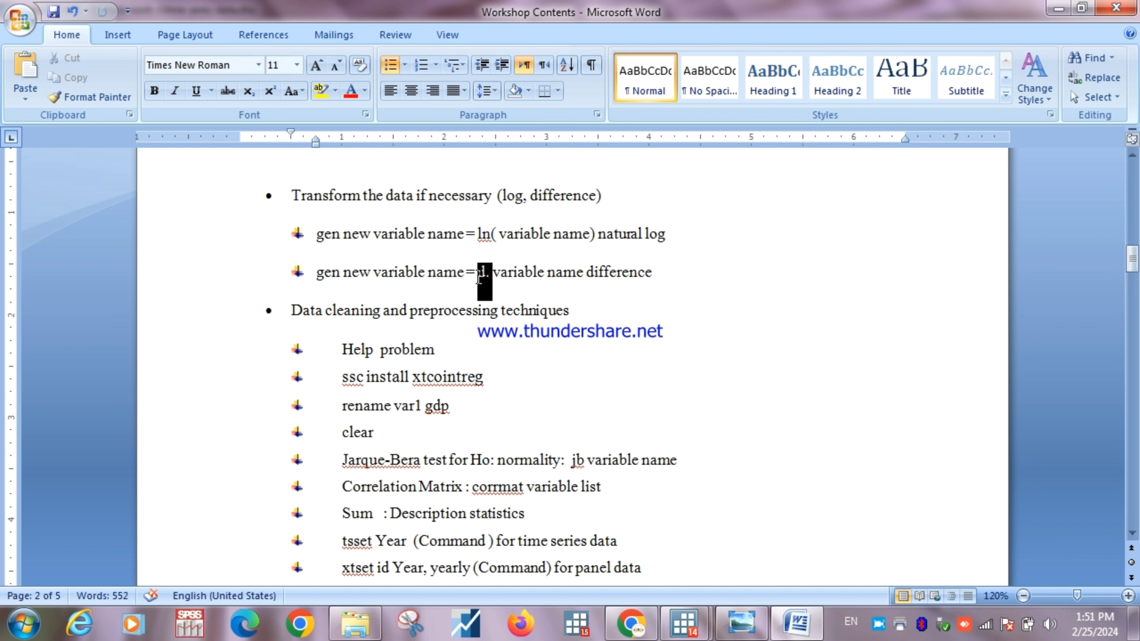
click(573, 319)
click(1059, 8)
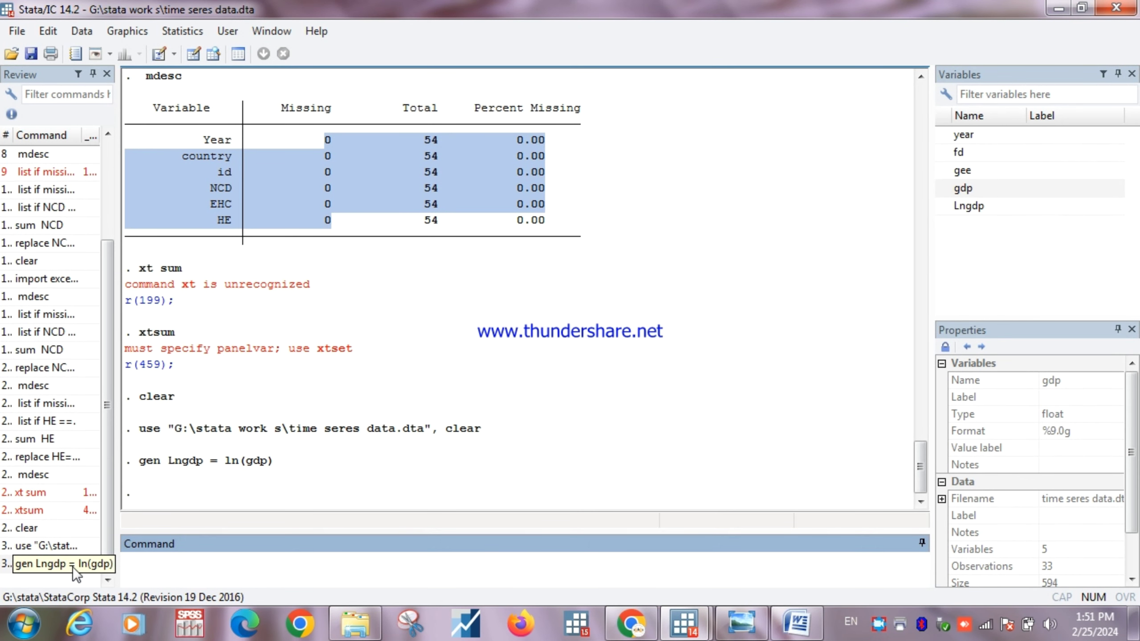
- Adapt the previous gen command to generate the difference of gdp with gen dgdp = d.gdp
click(72, 564)
key(BackSpace)
key(BackSpace)
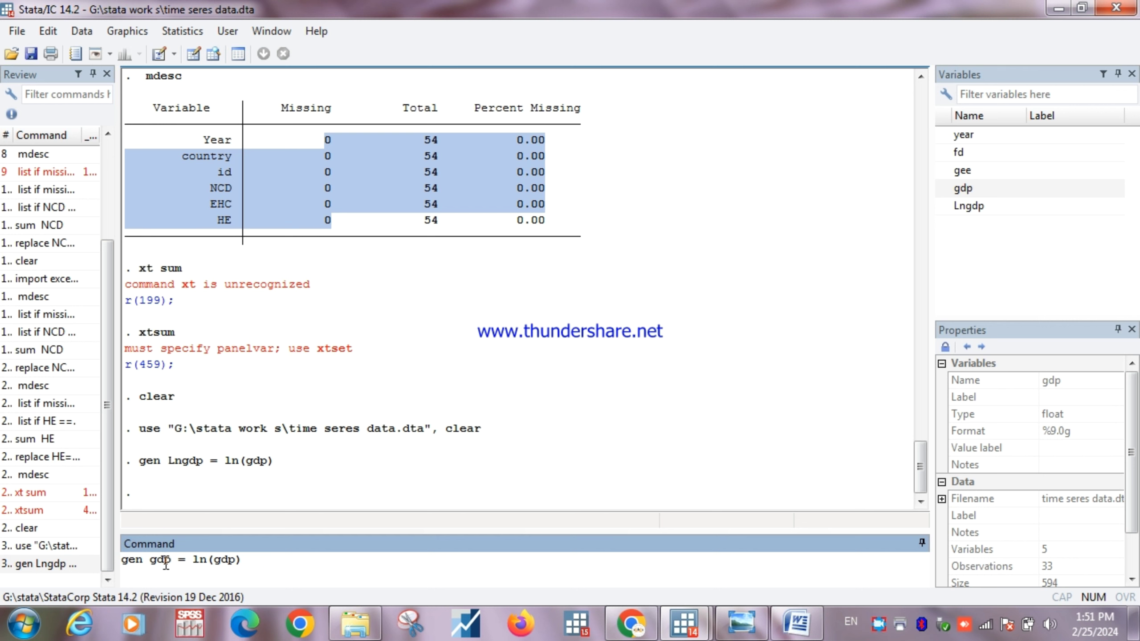
text(d)
key(shift+End)
key(Right)
key(BackSpace)
key(BackSpace)
key(BackSpace)
text(d.)
click(246, 559)
key(BackSpace)
key(Left)
key(Left)
key(Left)
key(Return)
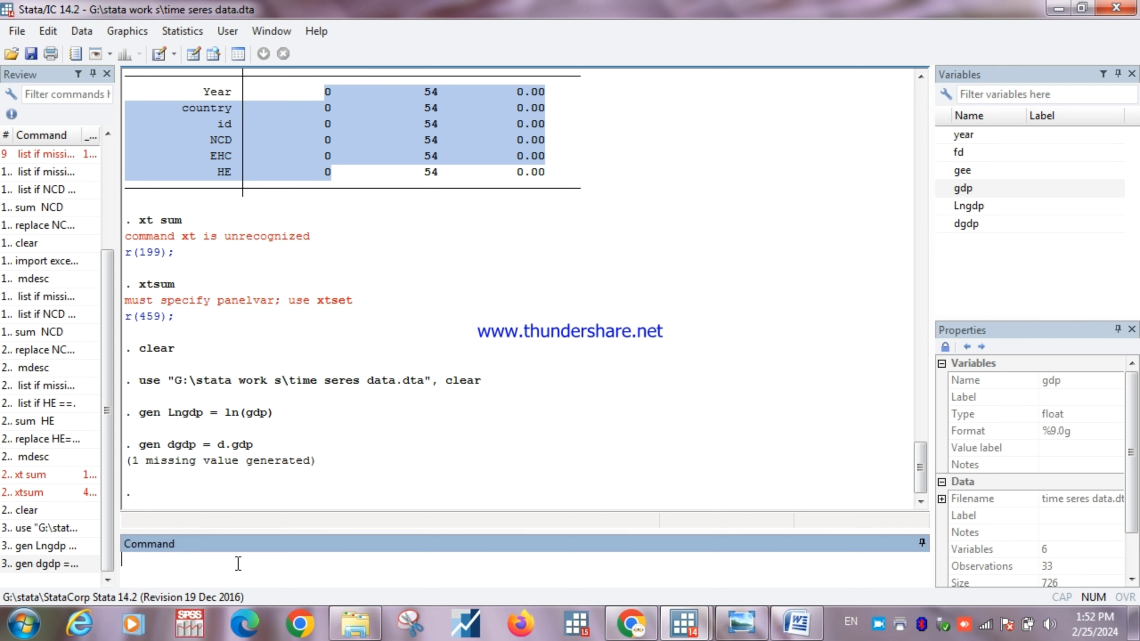
- Examine the dgdp and Lngdp columns in the Data Editor across the years, and close the editor
click(974, 224)
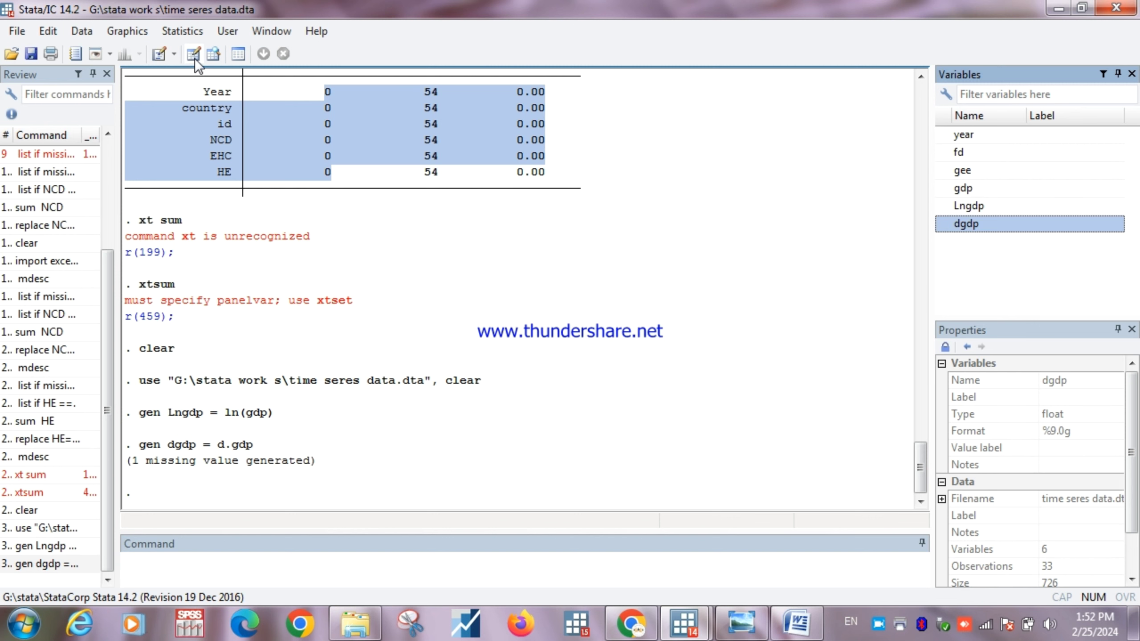
click(163, 58)
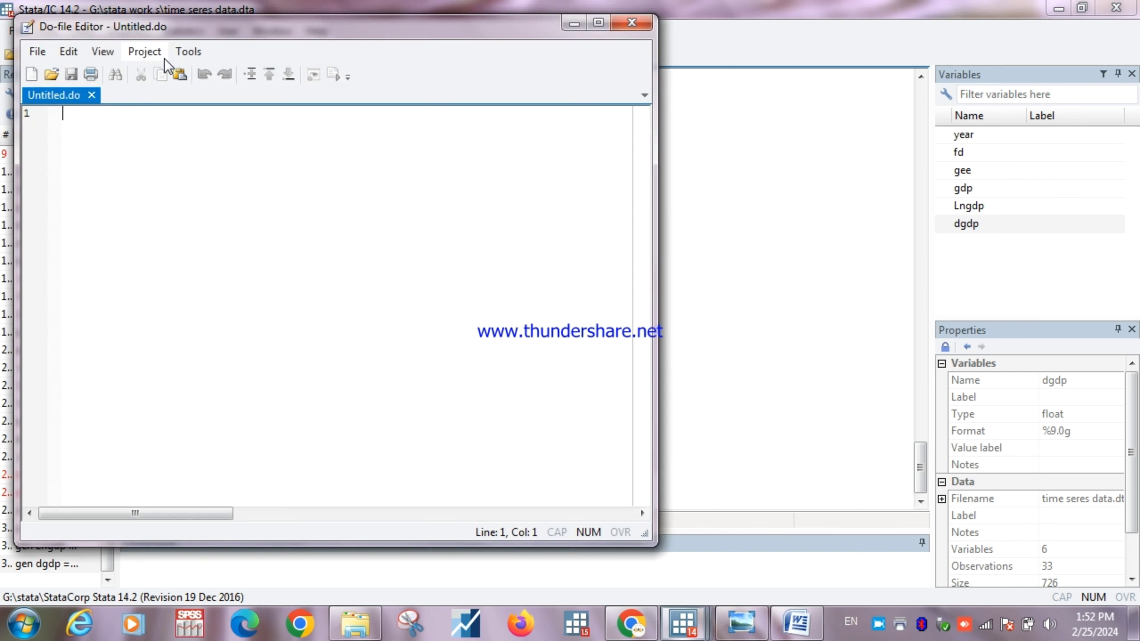
click(637, 26)
click(198, 52)
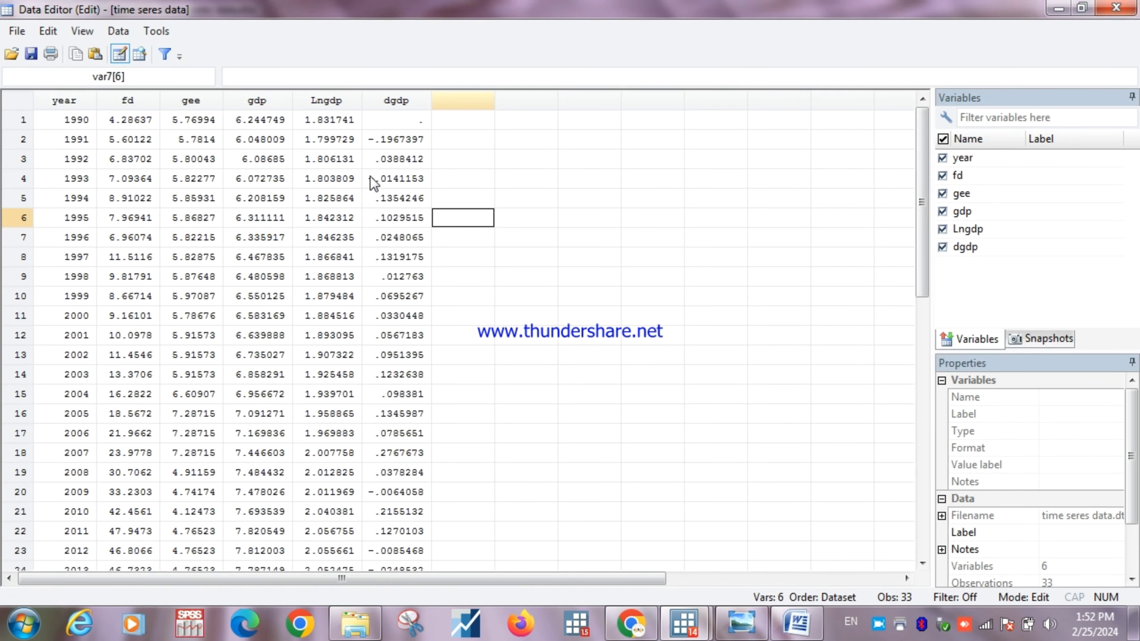
click(397, 139)
drag(333, 116, 335, 545)
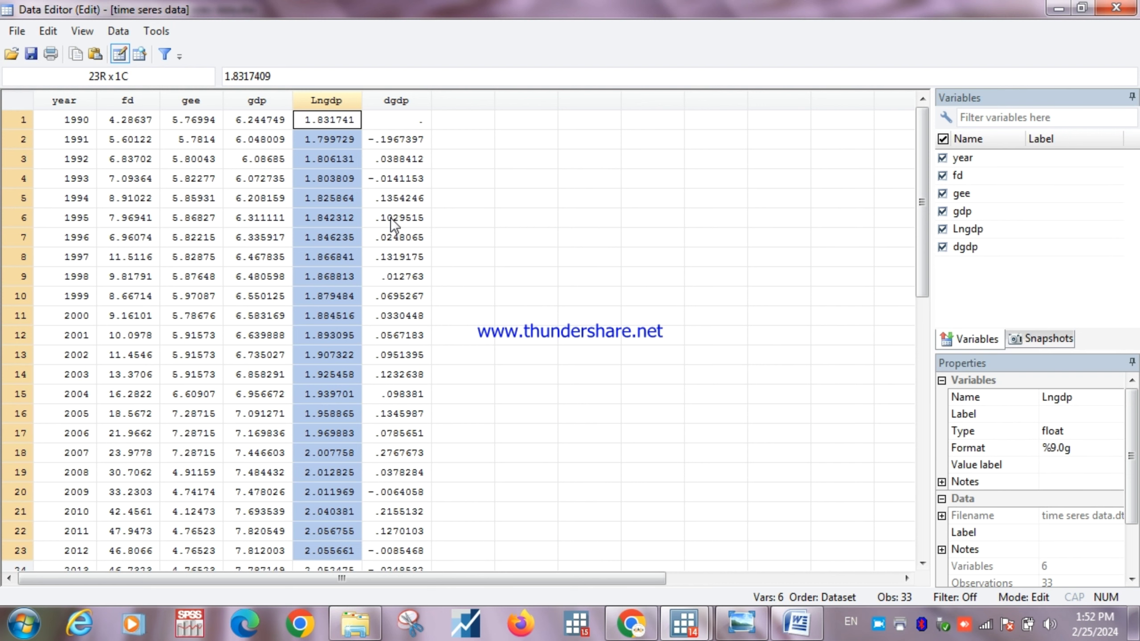
drag(409, 120, 385, 114)
click(300, 210)
key(Up)
key(Up)
key(Up)
key(Up)
key(Up)
key(Up)
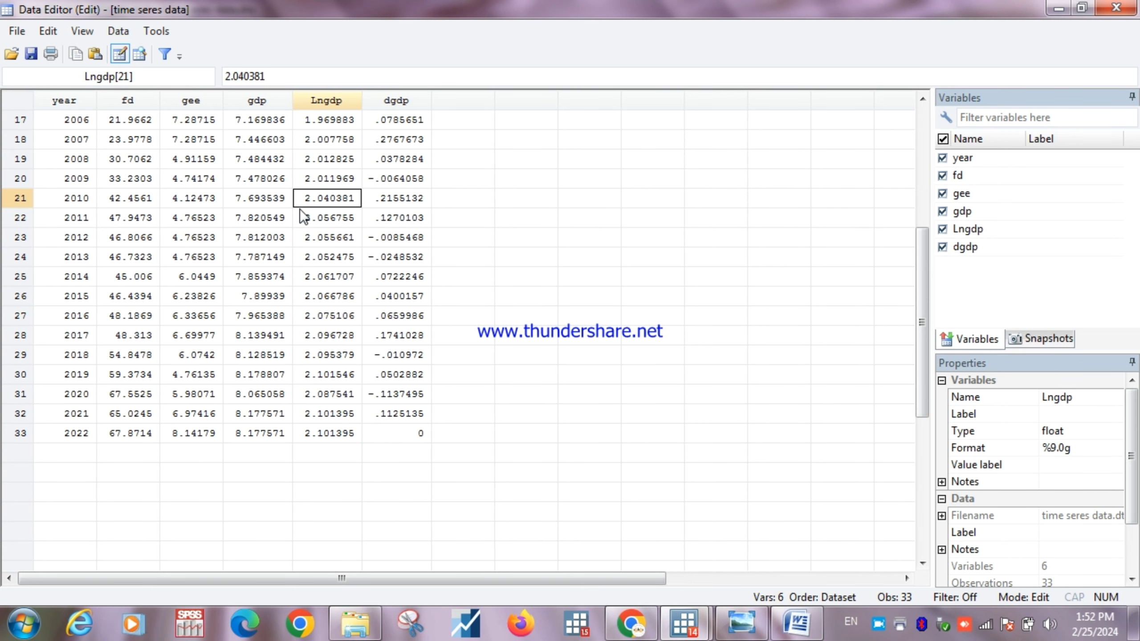
key(Up)
key(Up)
key(Up)
key(Up)
key(Up)
key(Up)
key(Up)
key(Up)
key(Up)
key(Up)
key(Up)
key(Up)
key(Up)
key(Up)
key(Up)
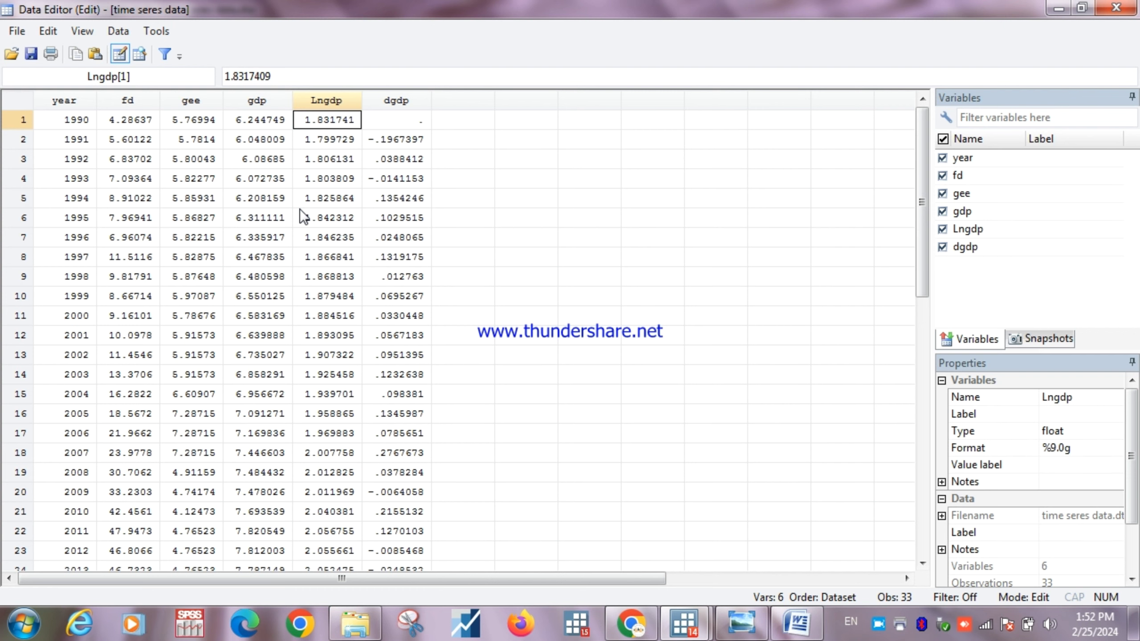
drag(402, 123, 385, 9)
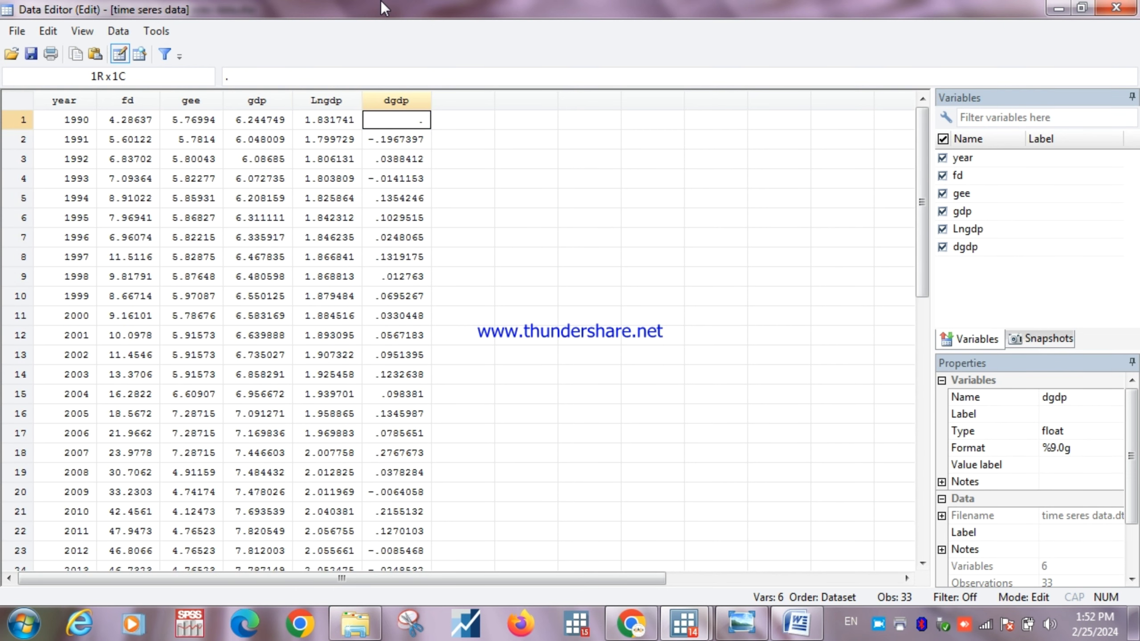
click(1116, 7)
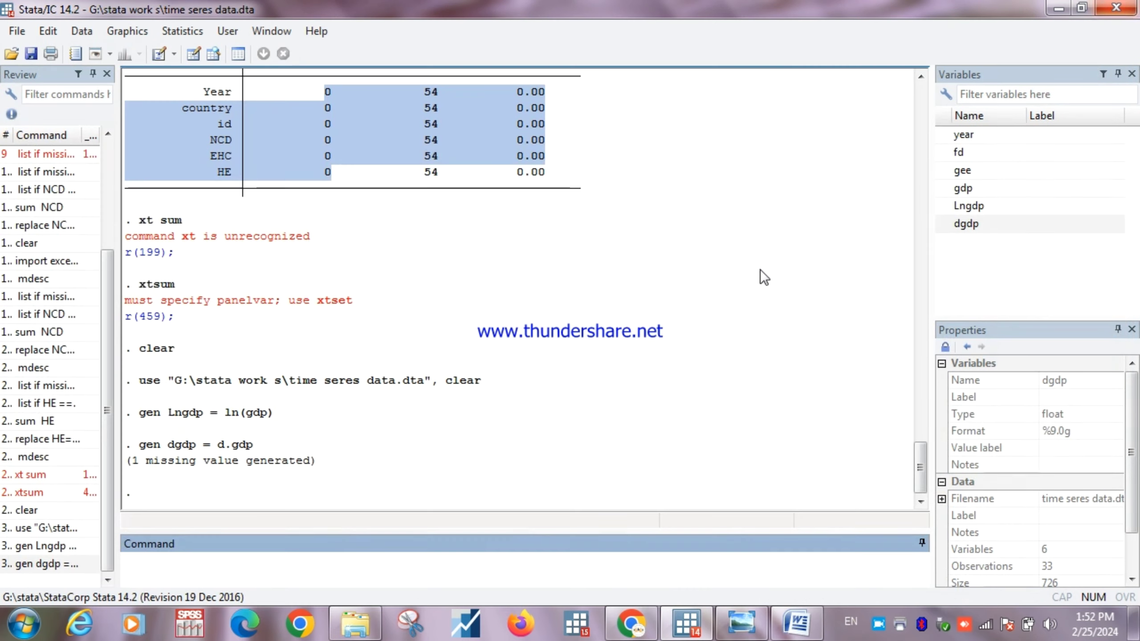